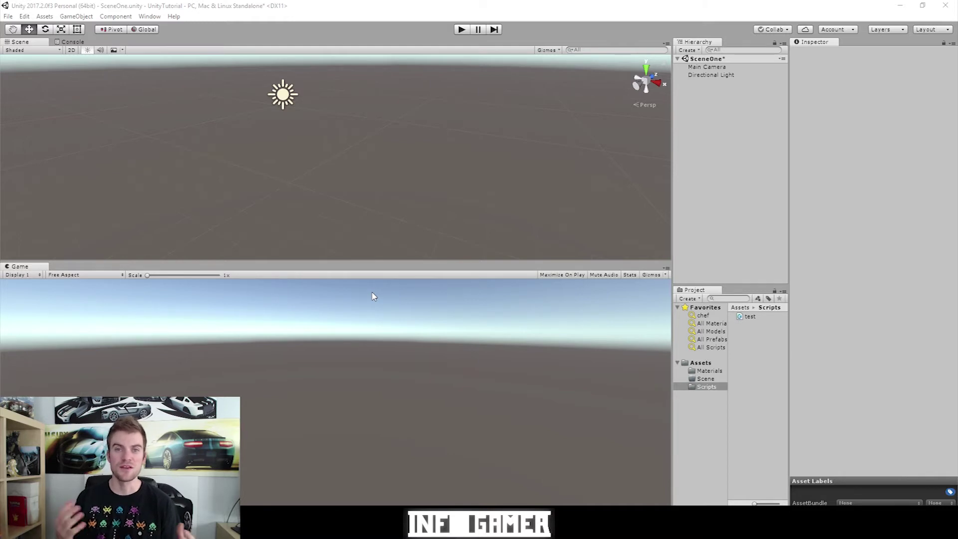
- Add a new 2D sprite object to SceneOne
click(351, 82)
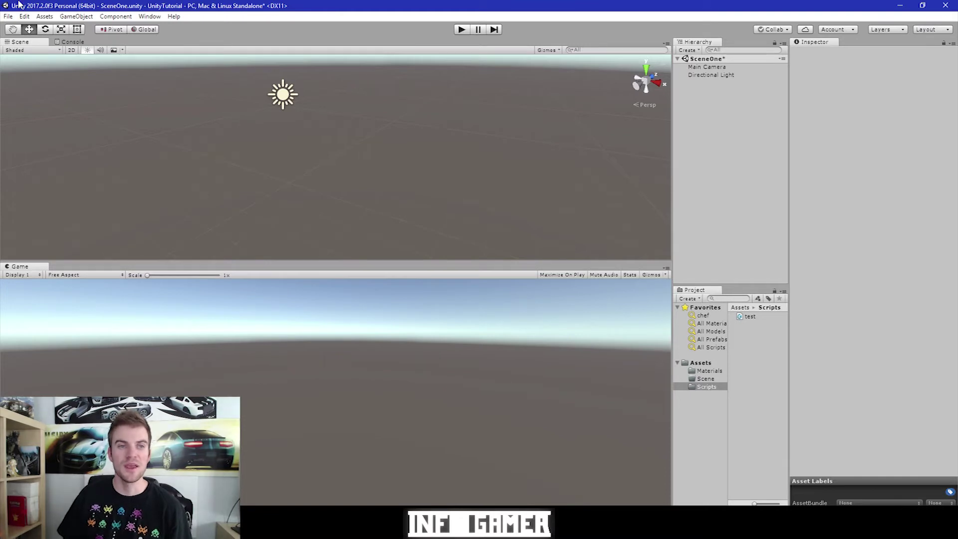
click(77, 17)
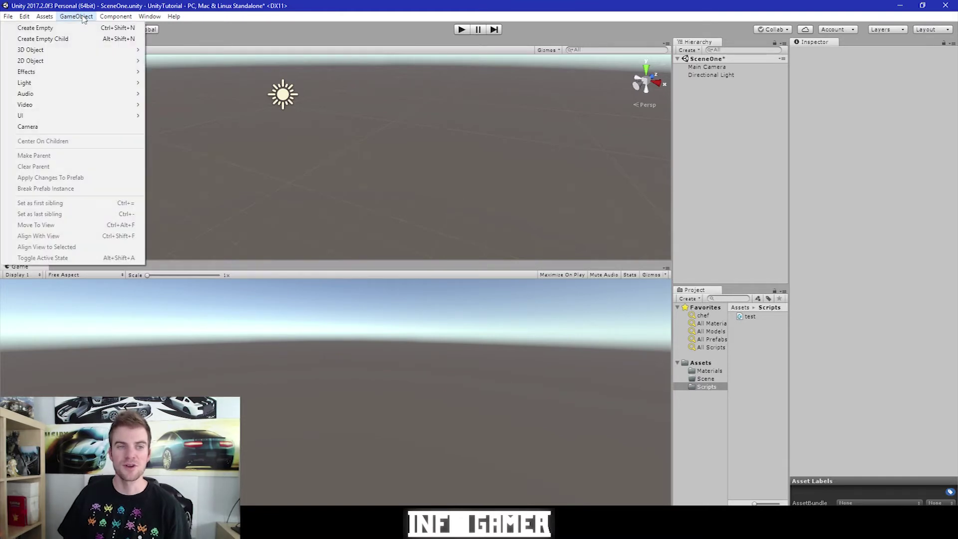
mouse_move(41, 64)
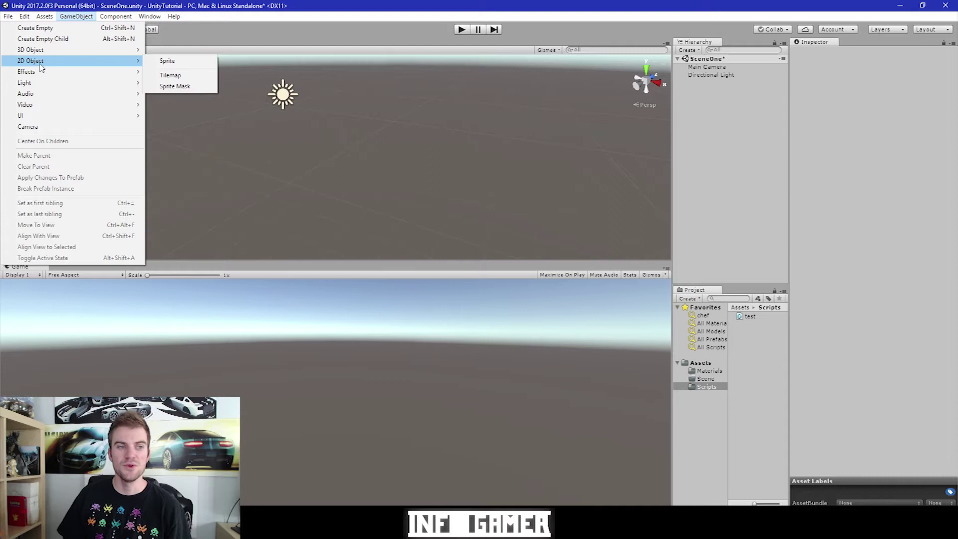
click(164, 61)
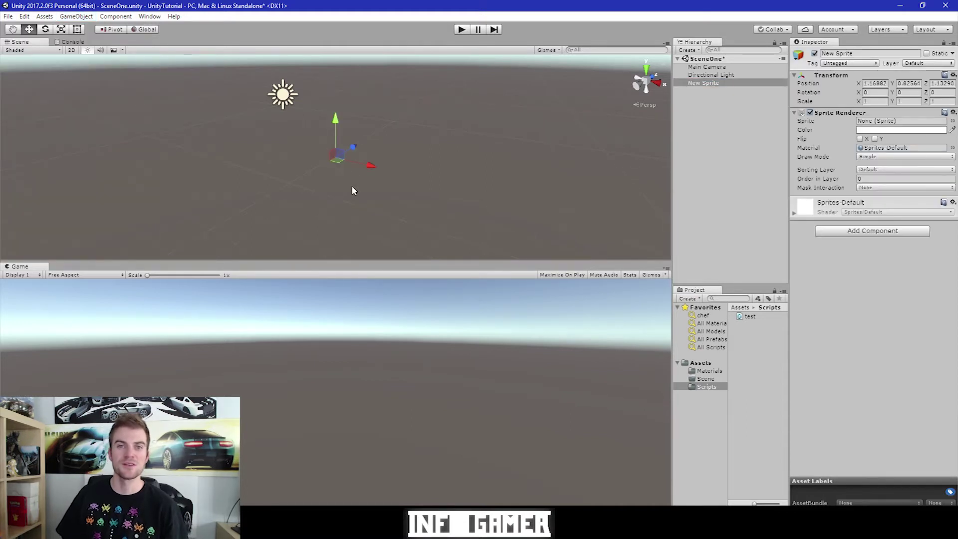
- Rename the new sprite object as TestSprite and deselect it
click(701, 83)
click(701, 84)
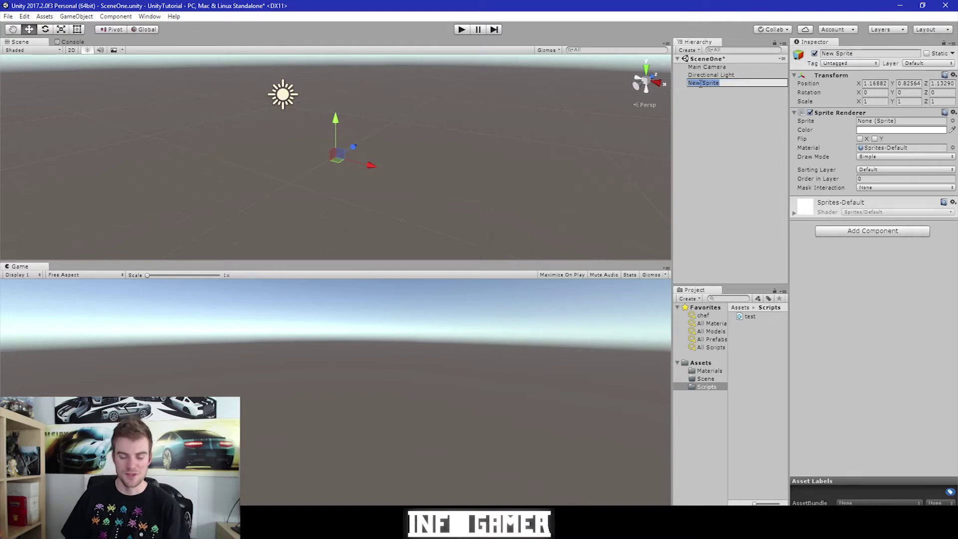
text(Pest)
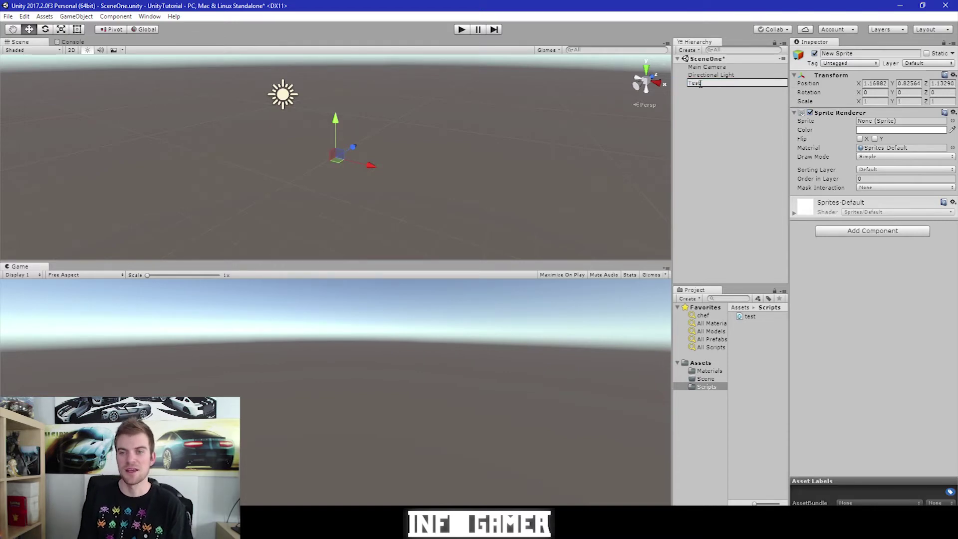
text(Sprite)
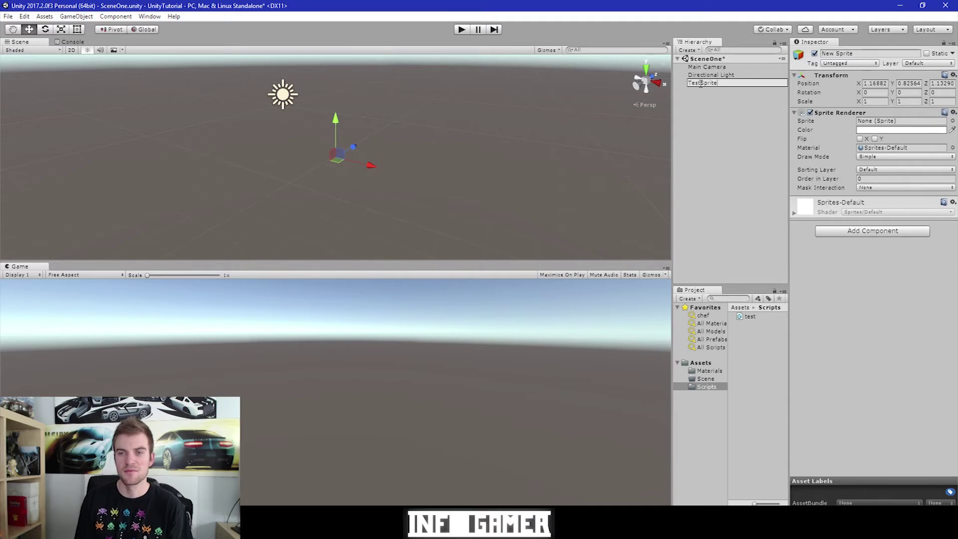
key(Return)
click(423, 130)
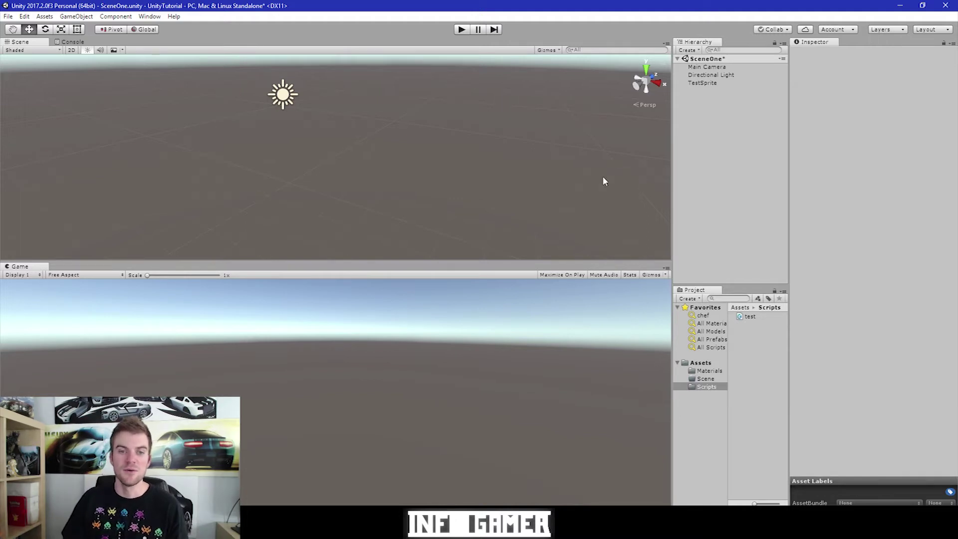
- Create a folder named Sprites in the project's Assets folder and open it
click(701, 84)
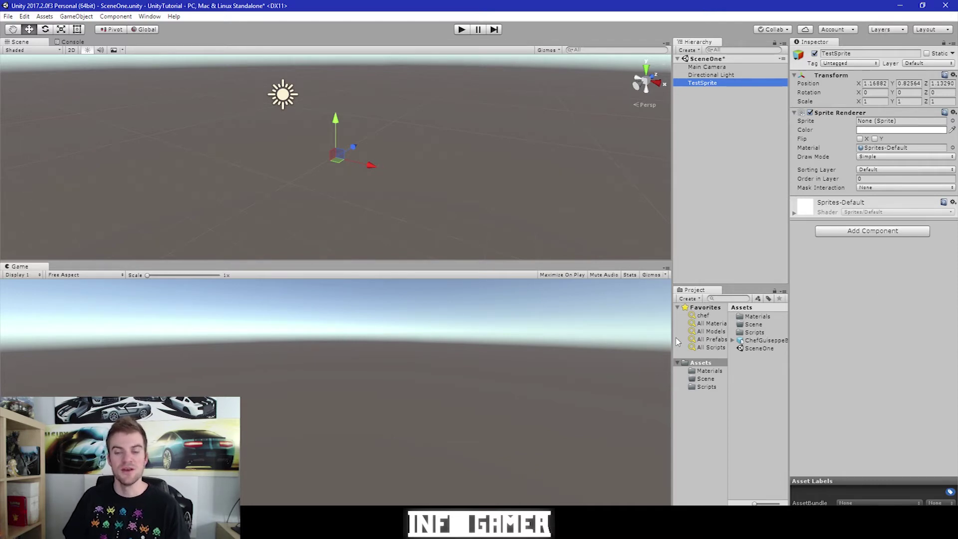
click(700, 363)
right_click(701, 366)
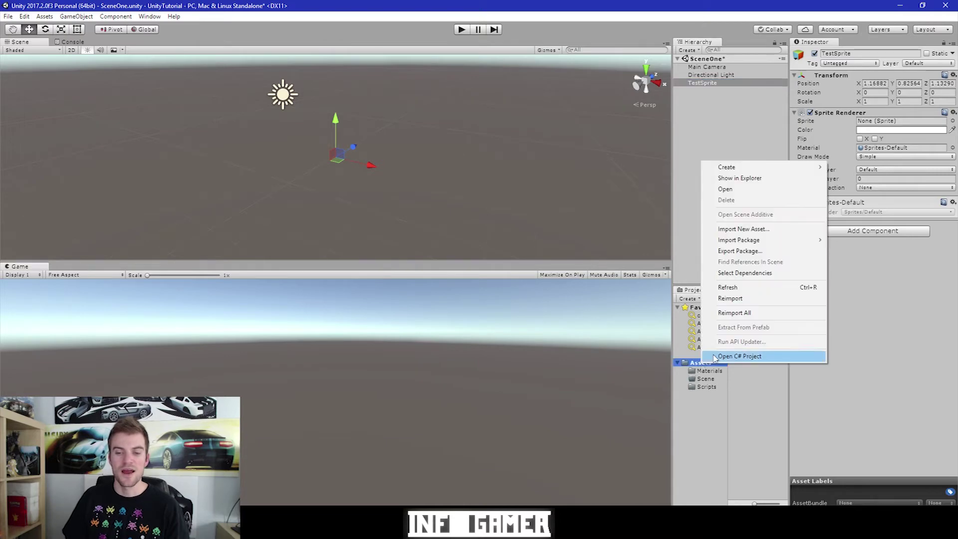
mouse_move(726, 167)
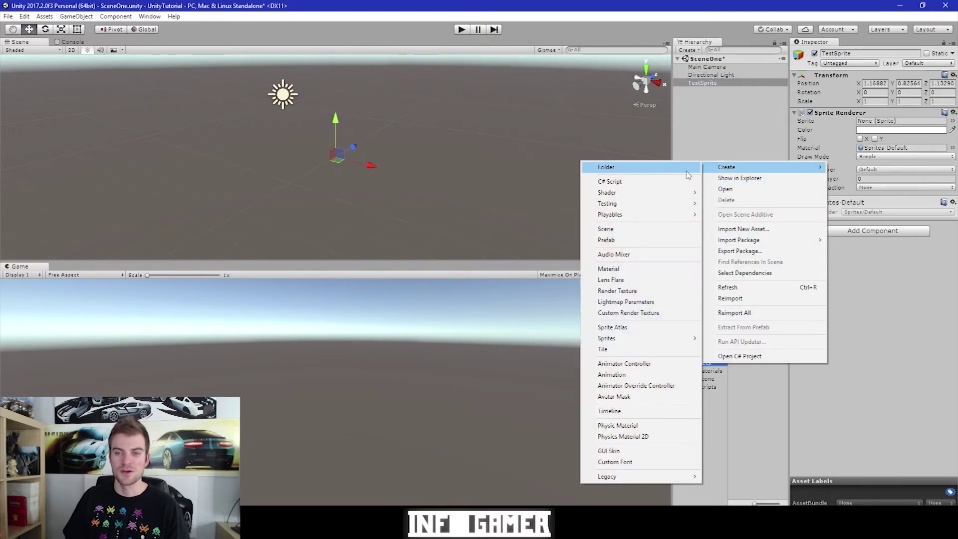
click(666, 170)
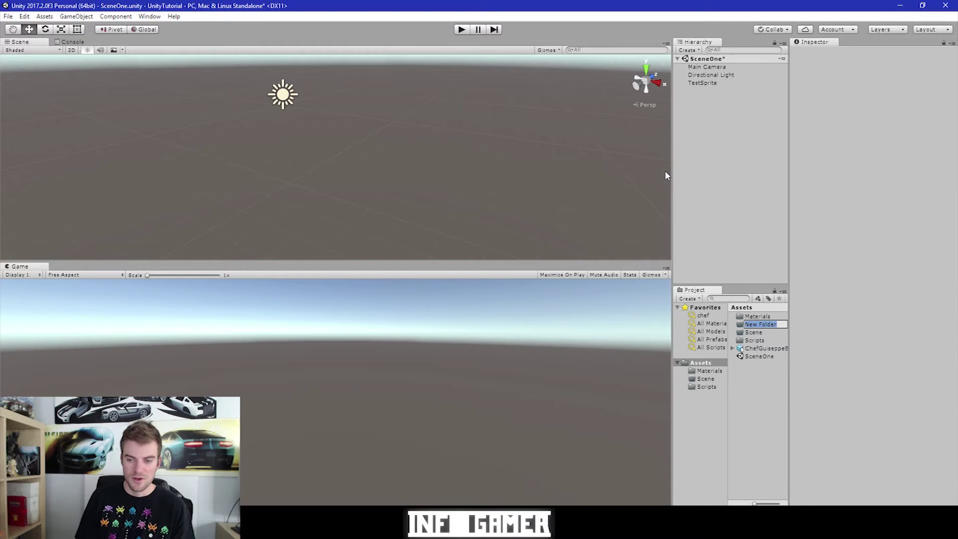
text(S)
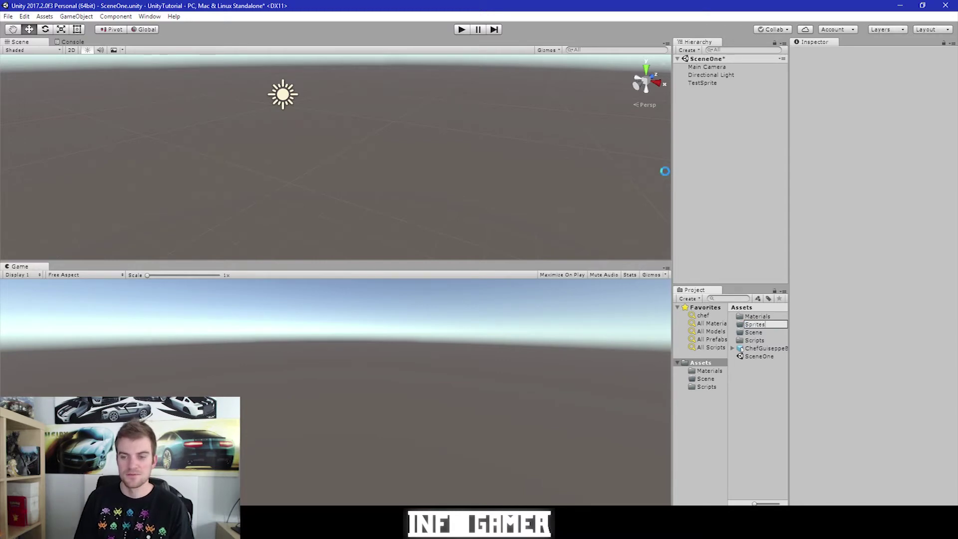
text(prites)
key(Return)
key(Return)
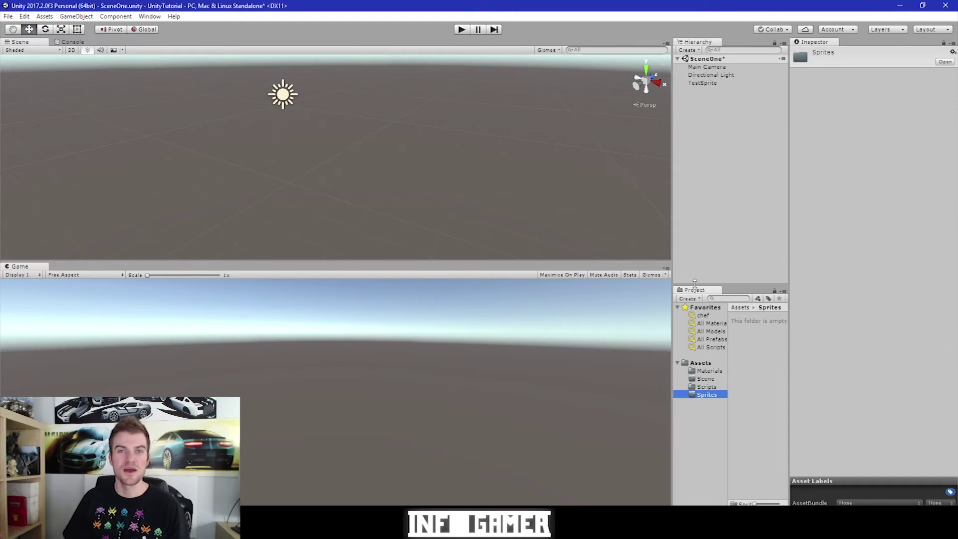
- Show the Sprites folder in File Explorer and open it there
right_click(702, 395)
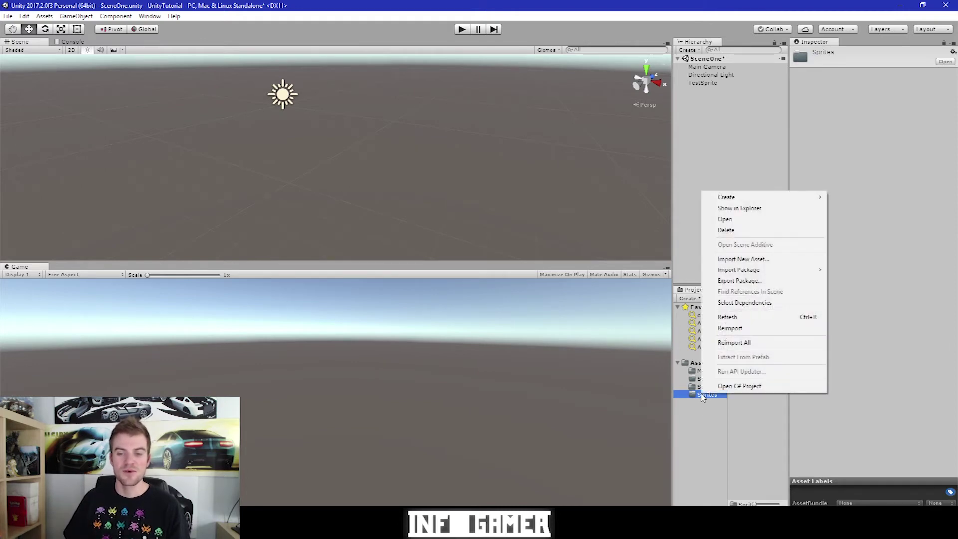
click(729, 211)
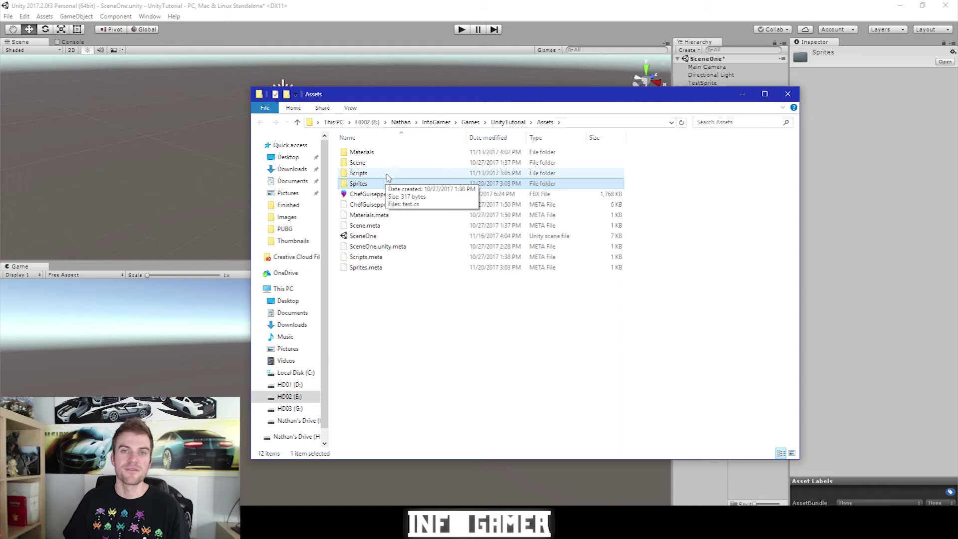
double_click(365, 185)
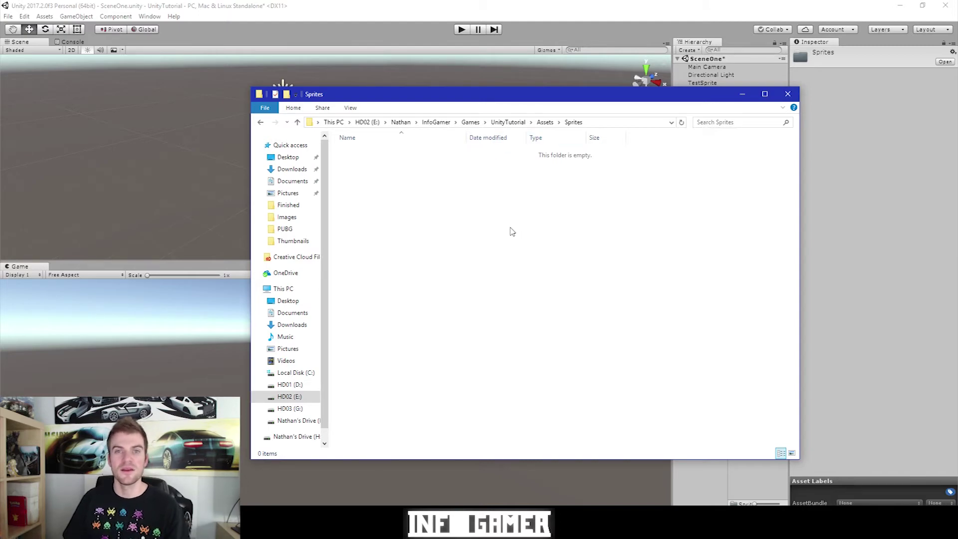
- Copy the images Subscribe, greenLaserRay and nes-sprites-blankfaces into the Sprites folder, viewing the files as large thumbnails
drag(798, 215, 378, 239)
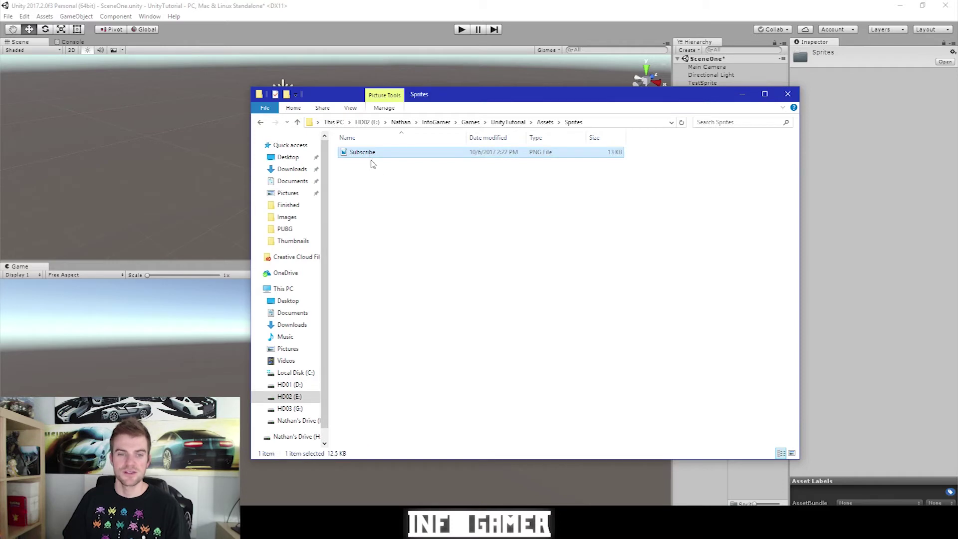
ctrl+scroll(412, 234, up, 3)
ctrl+scroll(418, 223, up, 2)
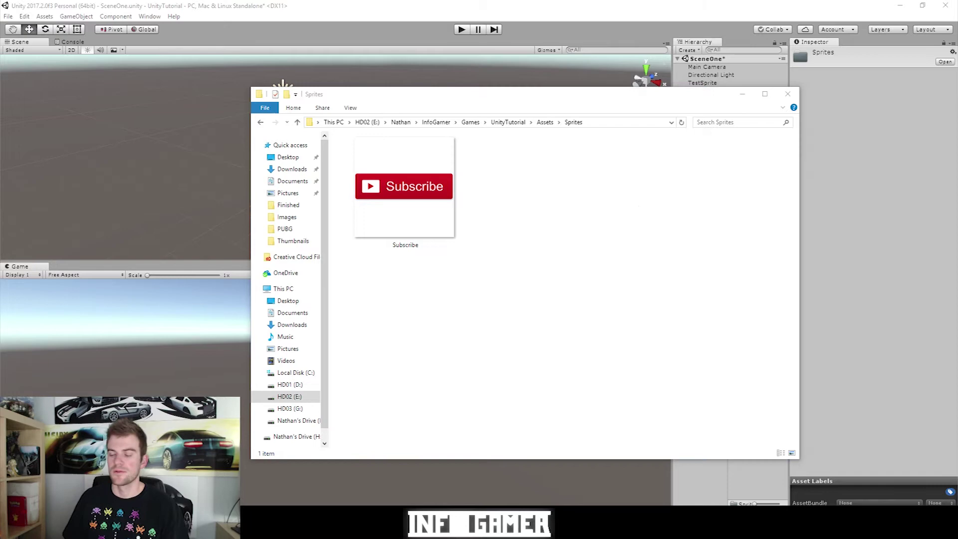
click(519, 213)
key(ctrl+v)
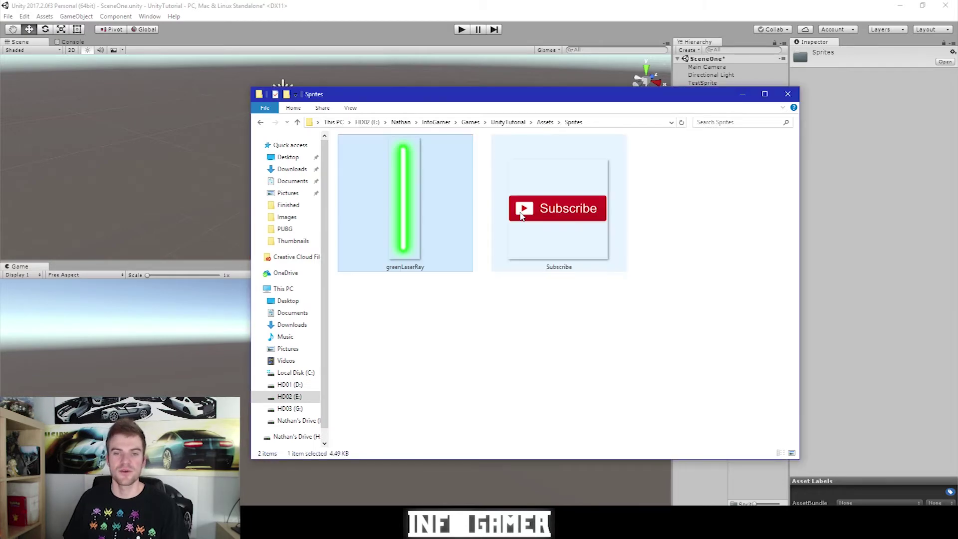
click(527, 308)
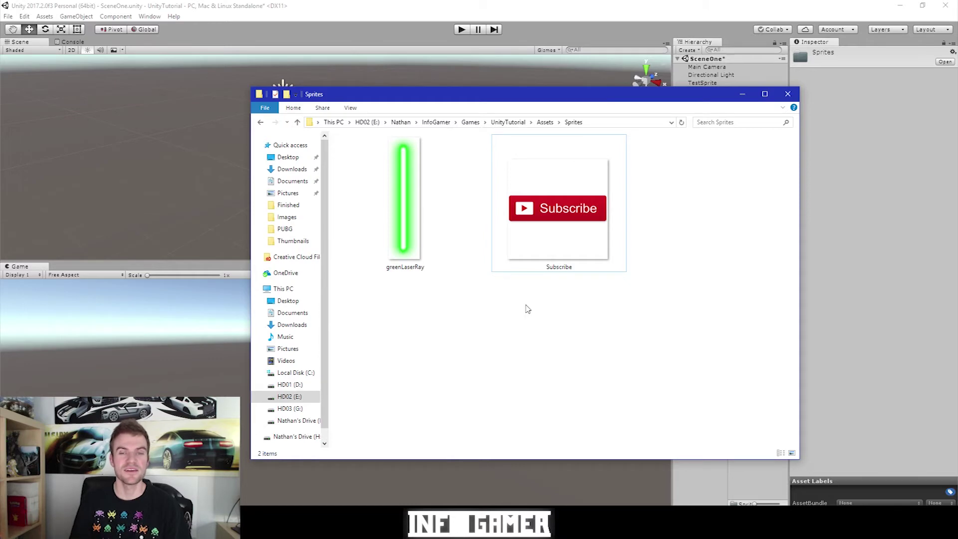
key(ctrl+v)
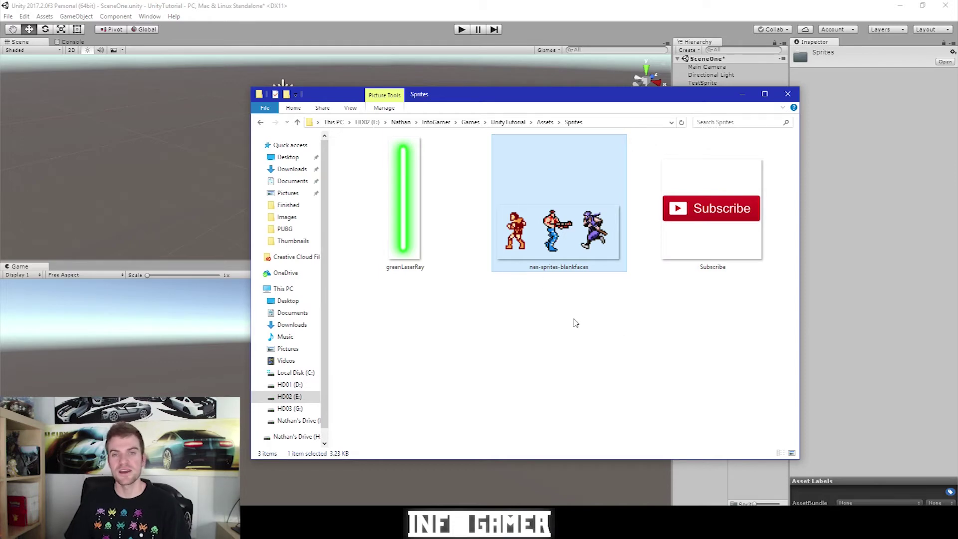
- Back in Unity, set the texture type of all three images in the Sprites folder to Sprite (2D and UI) and apply it
click(504, 74)
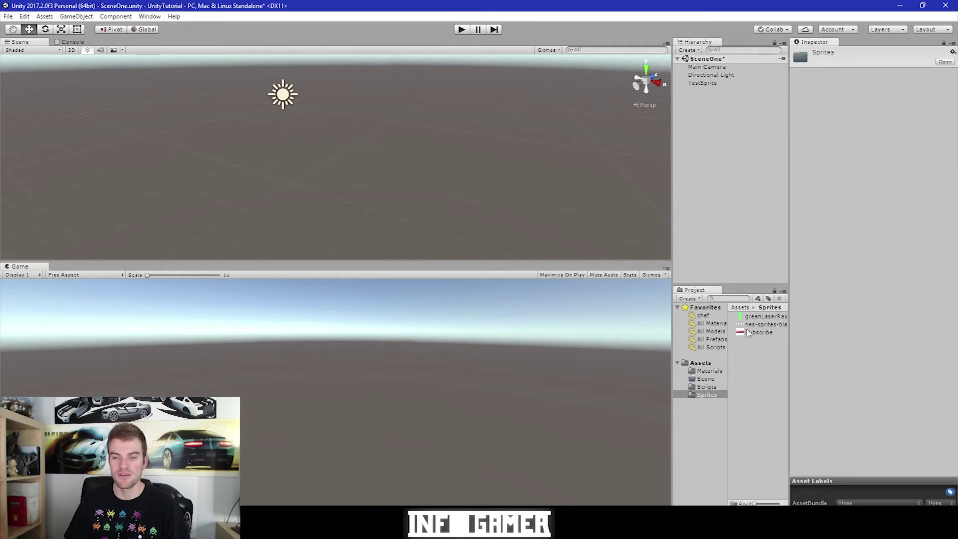
ctrl+scroll(750, 347, up, 3)
ctrl+scroll(760, 348, up, 3)
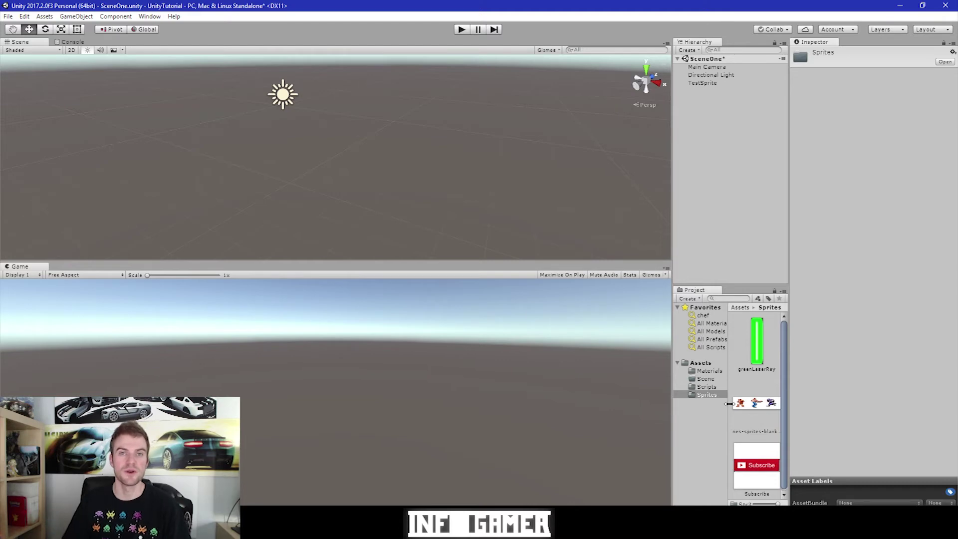
click(743, 474)
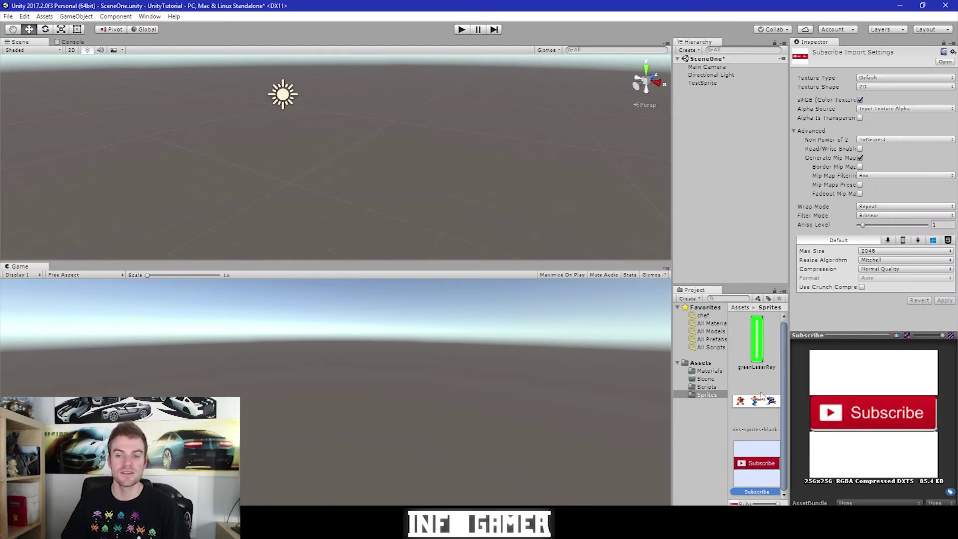
shift+click(763, 353)
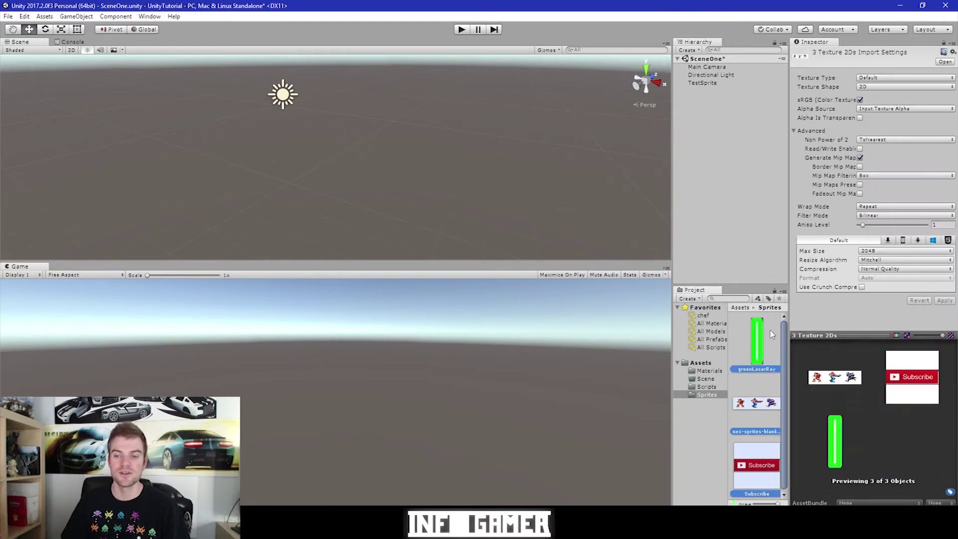
click(863, 78)
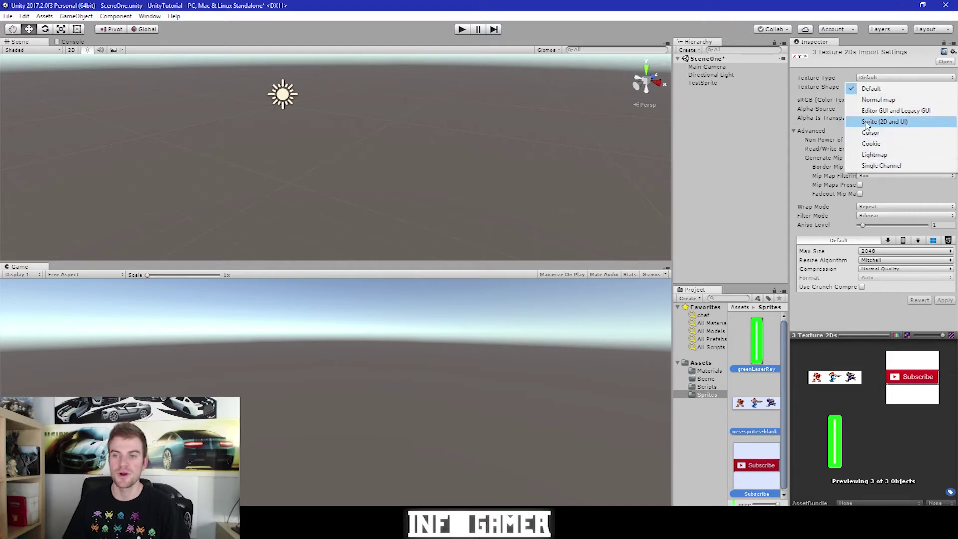
click(867, 123)
scroll(938, 305, down, 1)
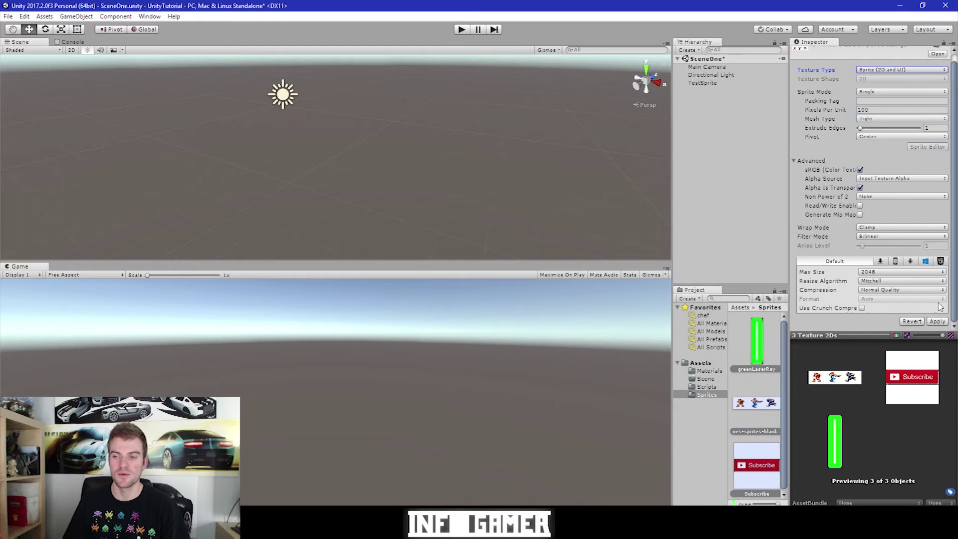
click(935, 321)
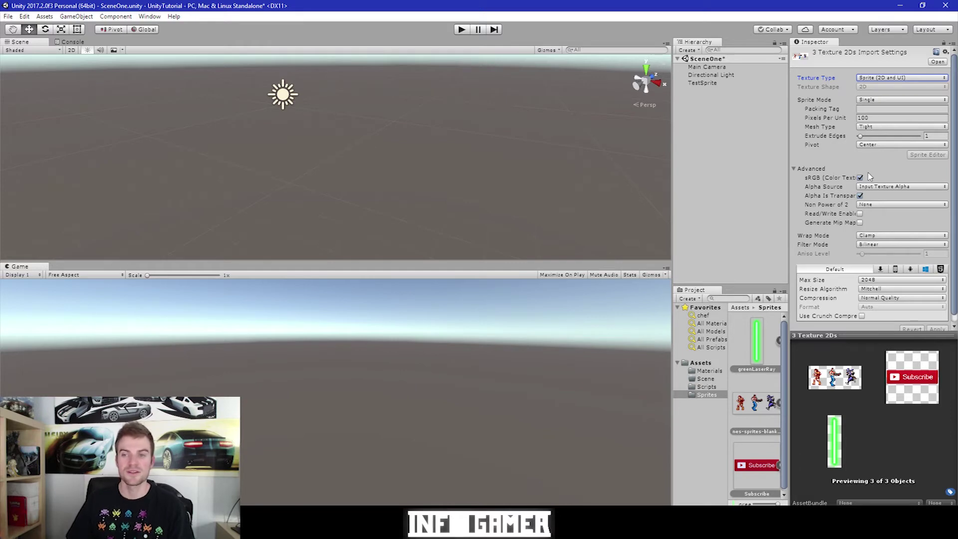
- Set the sprite mode of the nes-sprites-blankfaces image to Multiple and apply the import setting
click(754, 412)
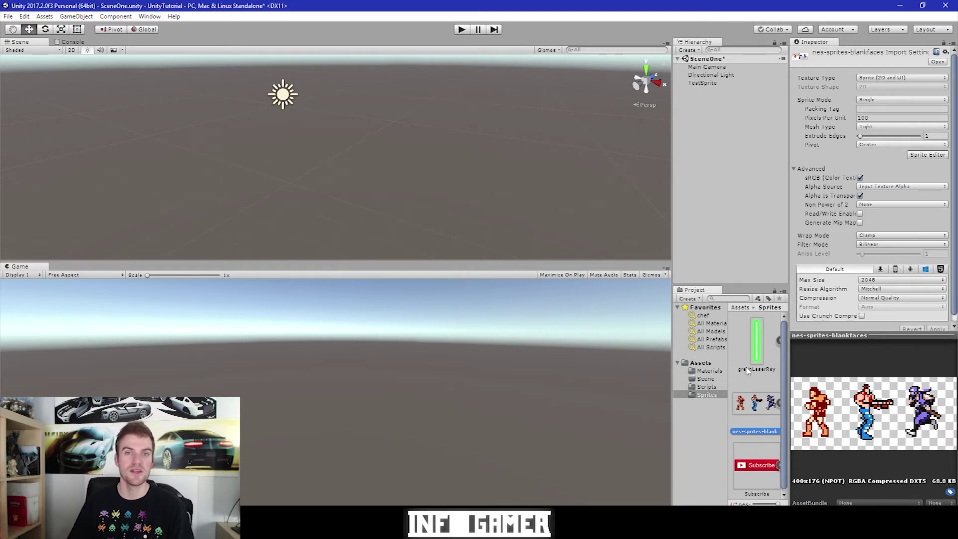
key(ctrl+a)
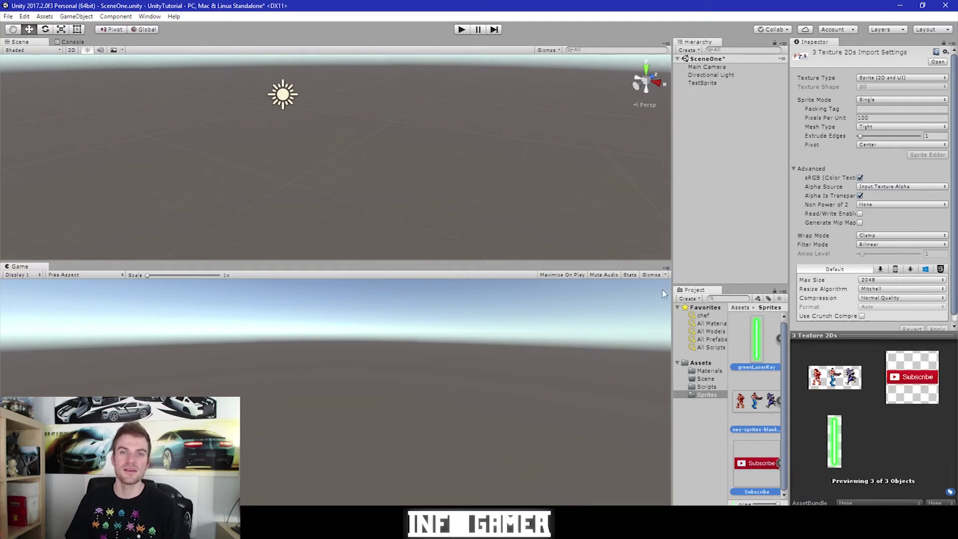
click(753, 400)
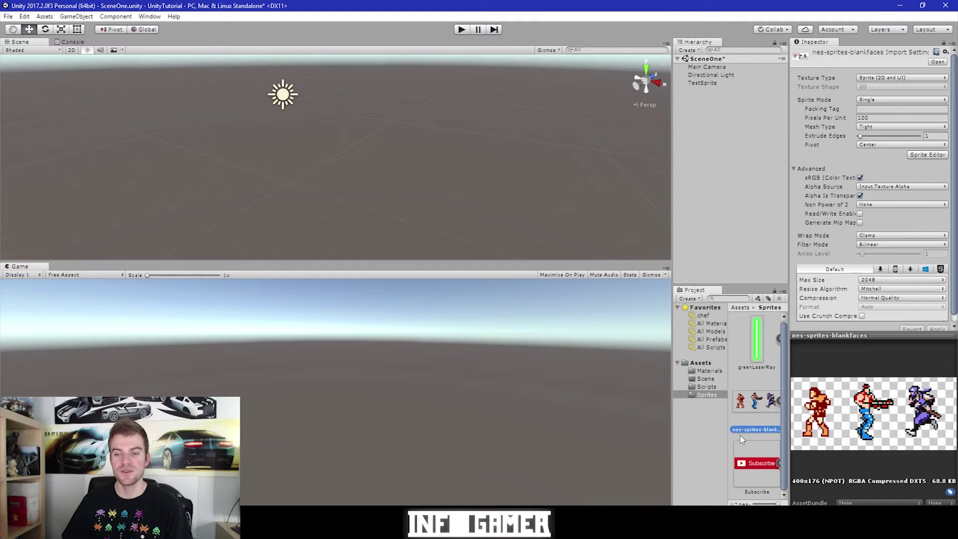
click(865, 103)
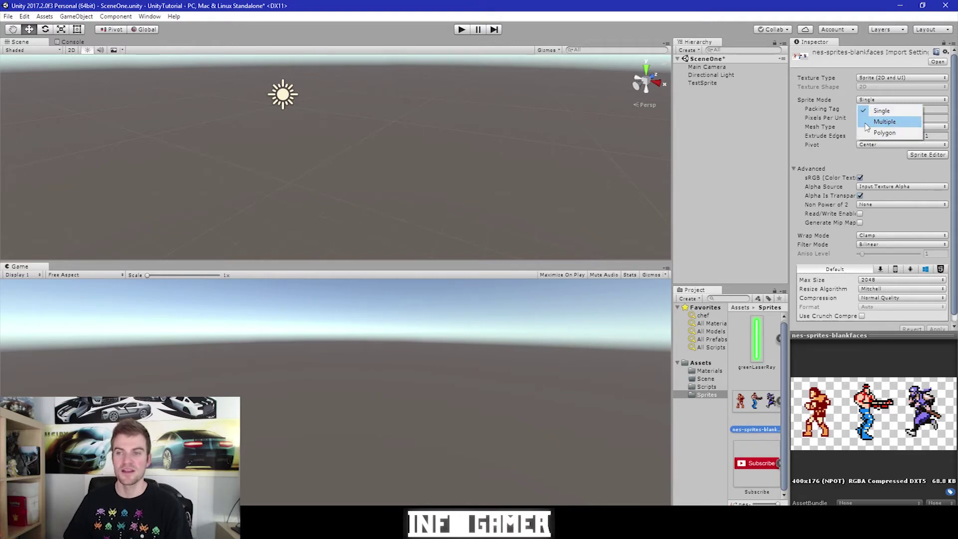
click(867, 121)
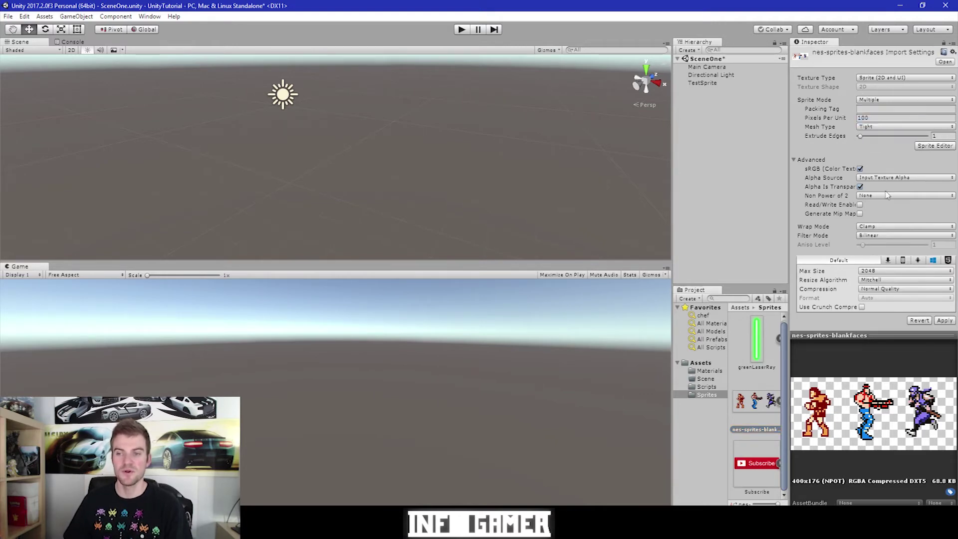
click(944, 321)
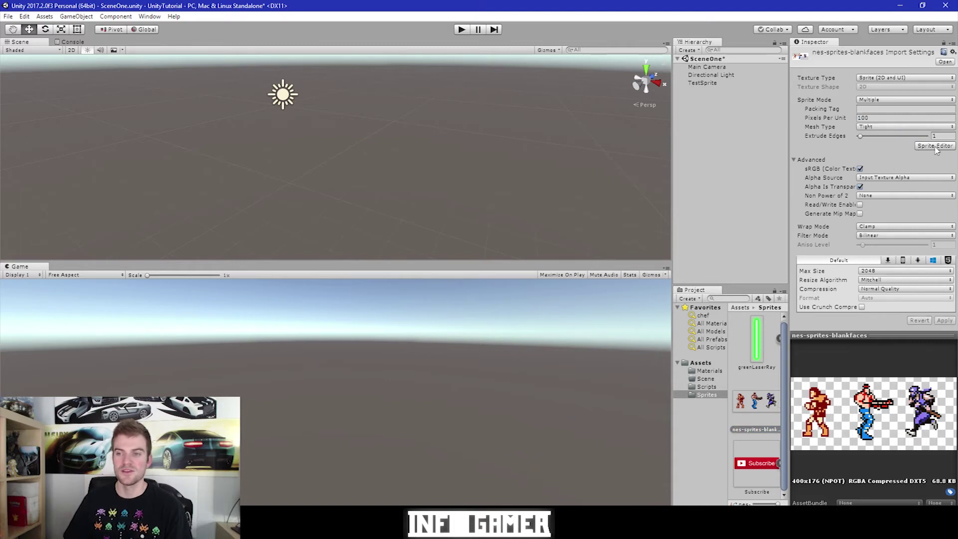
- Open the nes-sprites-blankfaces sheet in the Sprite Editor
click(934, 146)
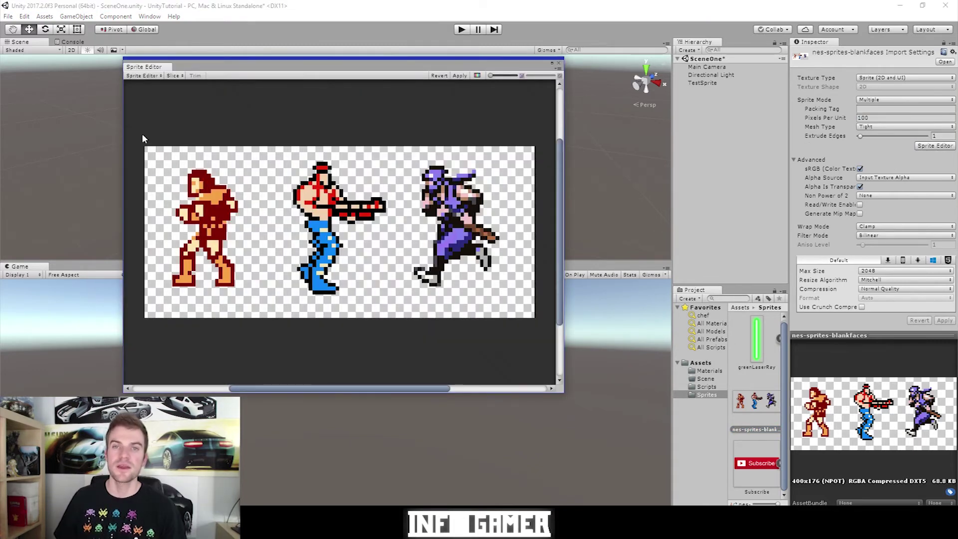
- Draw sprite regions of about 89 × 146 and 114 × 156 pixels around the first two characters, and delete both regions again
drag(166, 157, 253, 299)
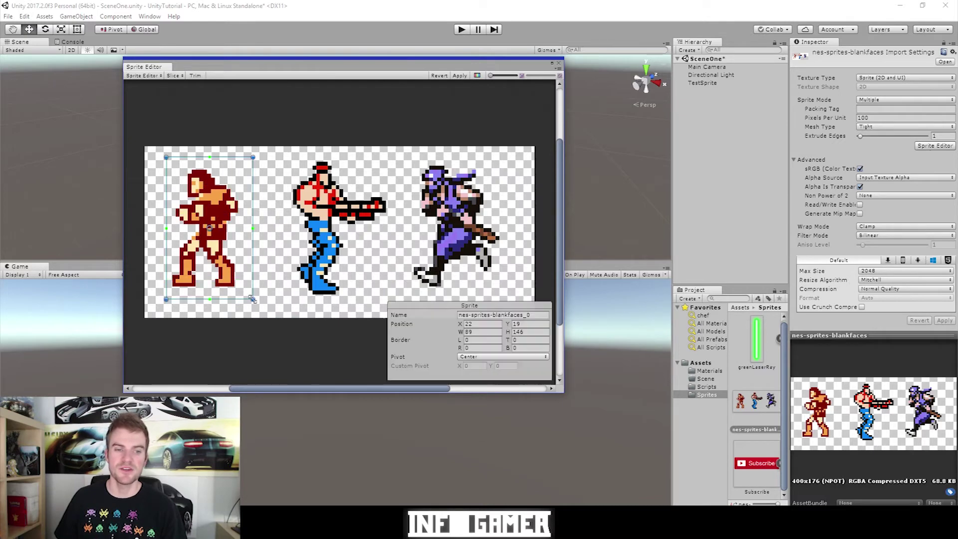
drag(283, 153, 394, 304)
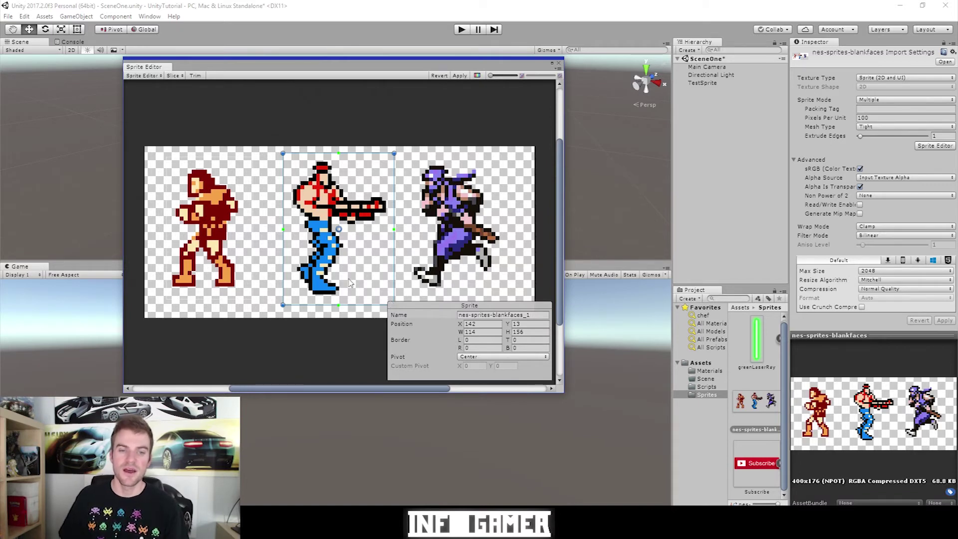
key(Delete)
click(172, 263)
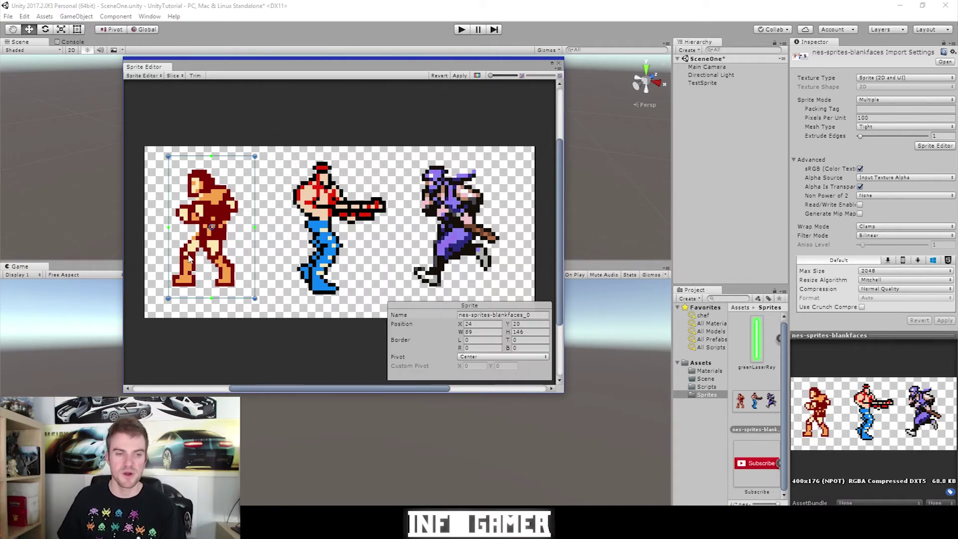
key(Delete)
- Slice the sheet with type Automatic, pivot Center and method Delete Existing, check the character regions, and apply the slicing
click(174, 76)
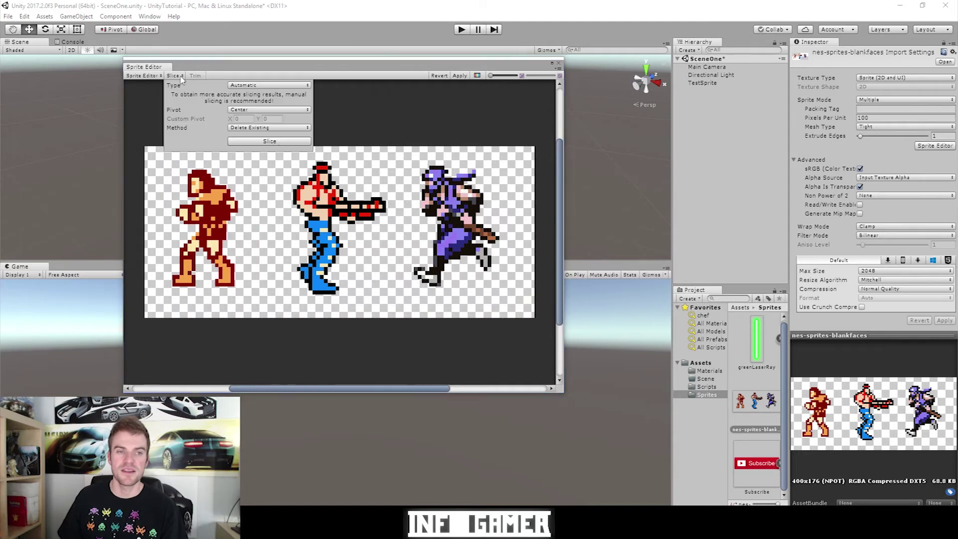
click(243, 87)
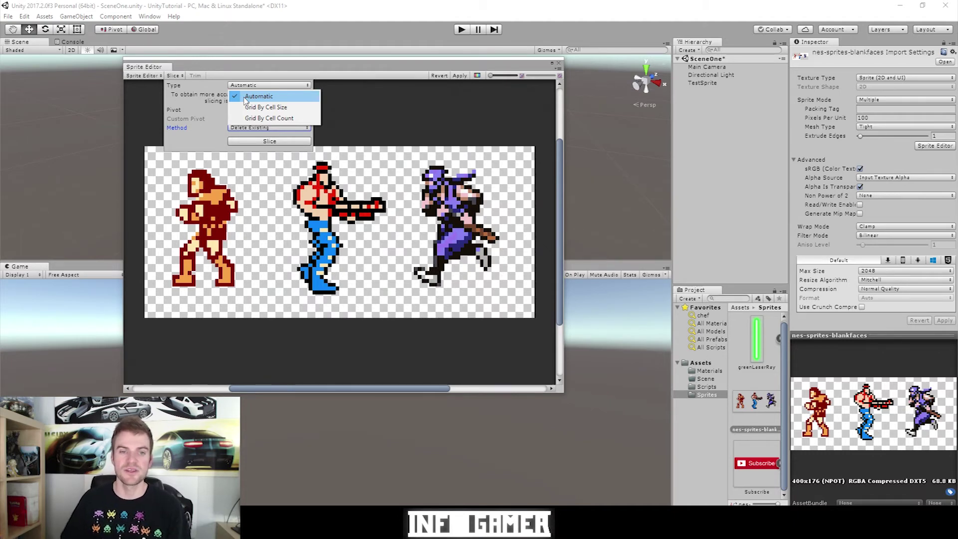
click(216, 118)
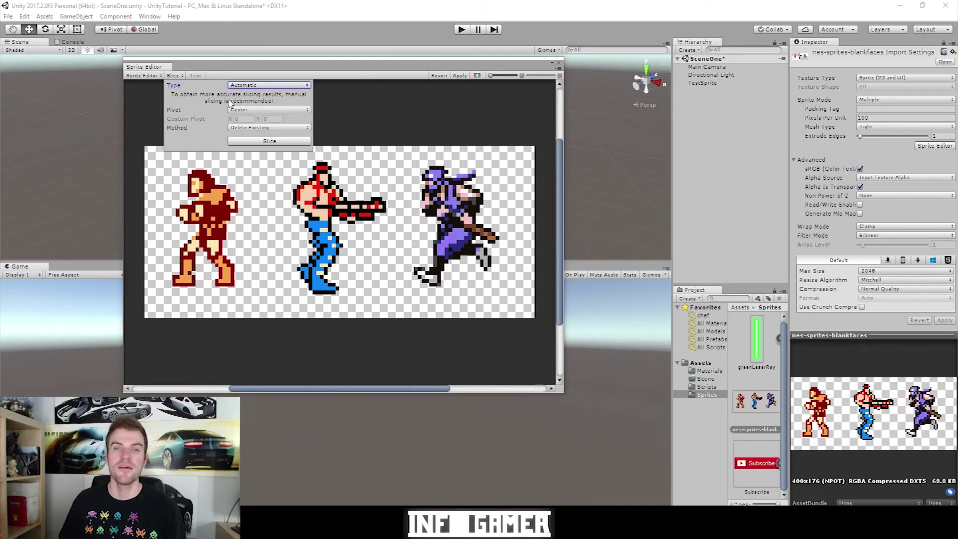
click(254, 130)
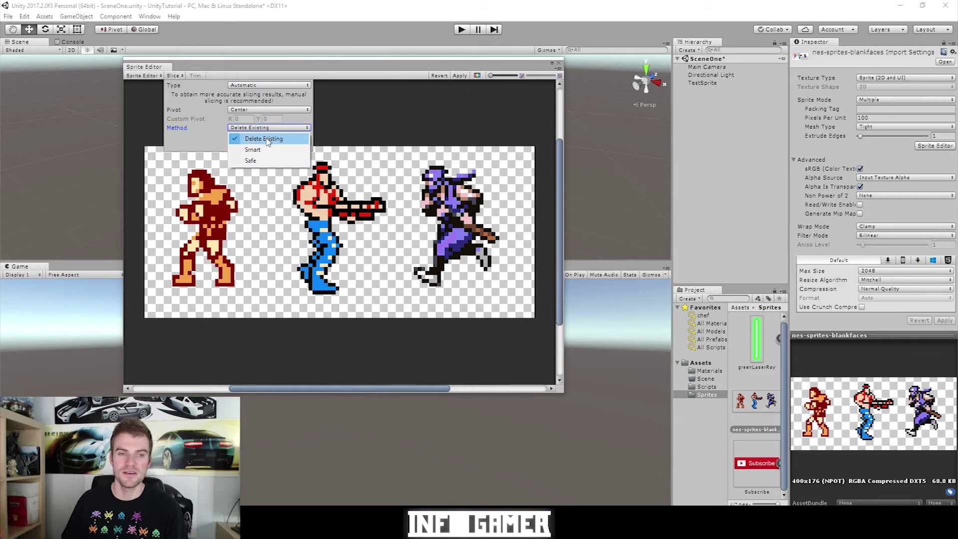
click(268, 142)
click(269, 141)
click(321, 198)
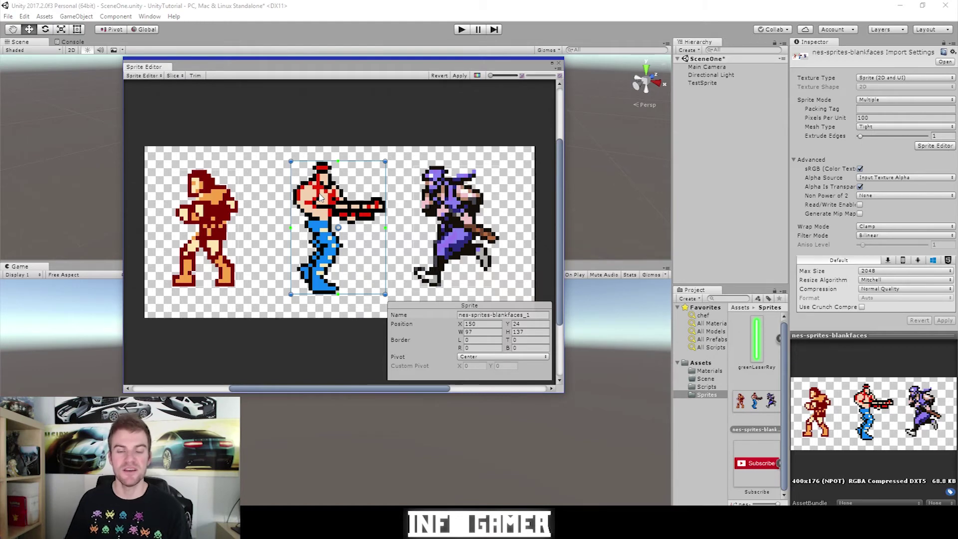
click(223, 213)
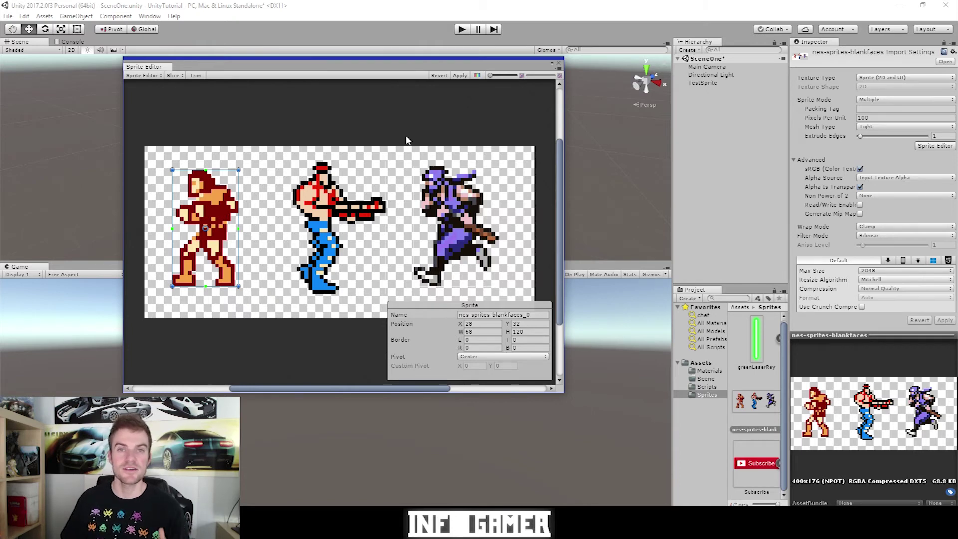
click(460, 76)
- Expand the nes-sprites-blankfaces image in the Sprites folder and look through its individual character sprites
click(742, 405)
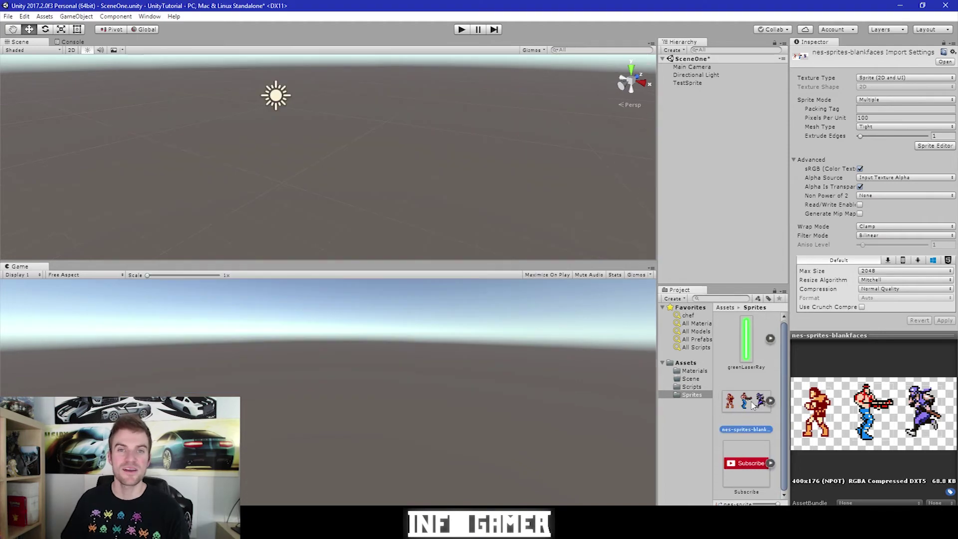
click(770, 400)
scroll(761, 417, down, 1)
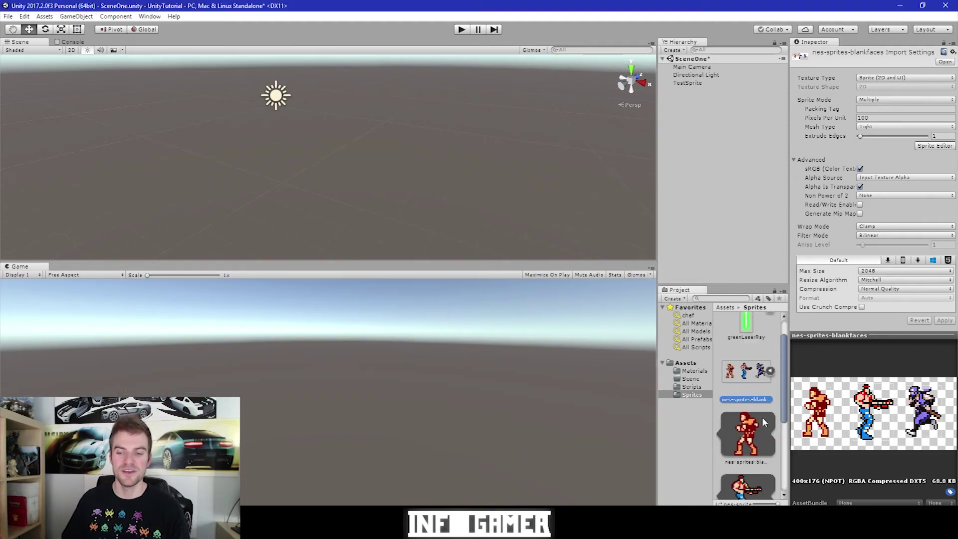
scroll(761, 417, down, 3)
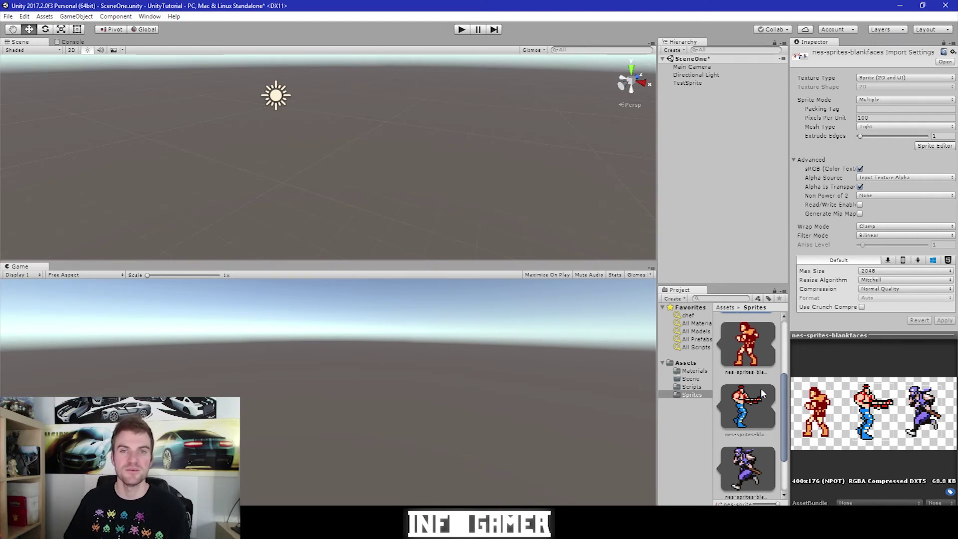
scroll(760, 387, up, 4)
click(767, 324)
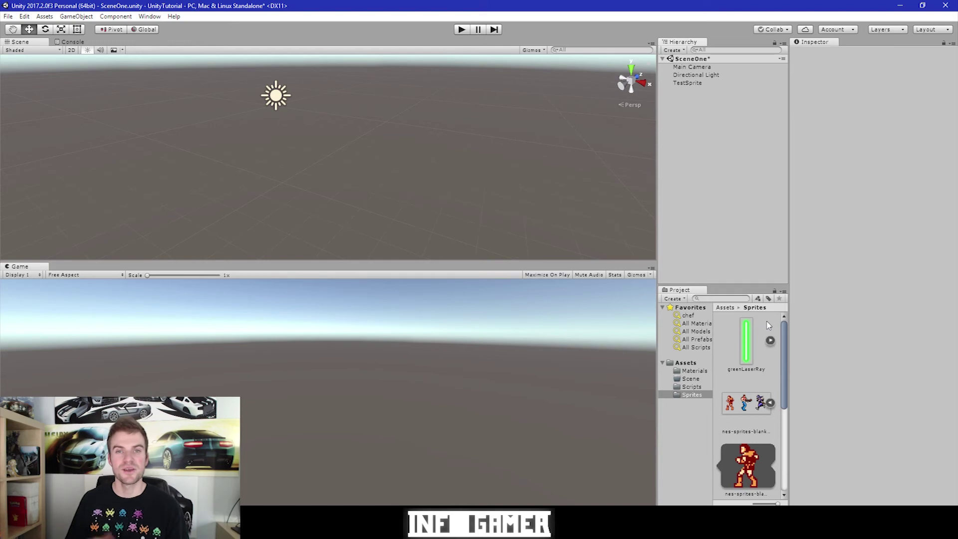
- Assign the red character sprite nes-sprites-blankfaces_0 to the Sprite Renderer of the TestSprite object
click(697, 83)
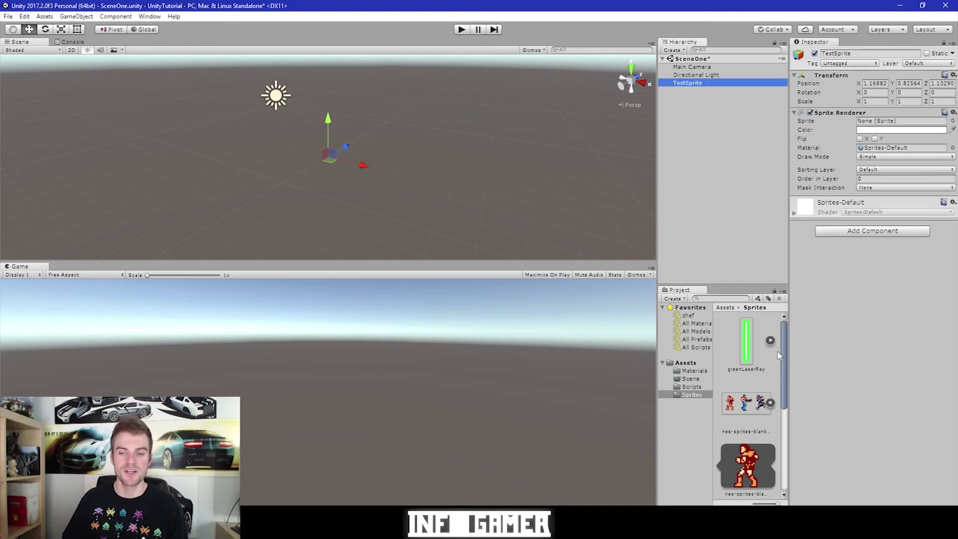
scroll(725, 447, down, 1)
scroll(727, 444, down, 1)
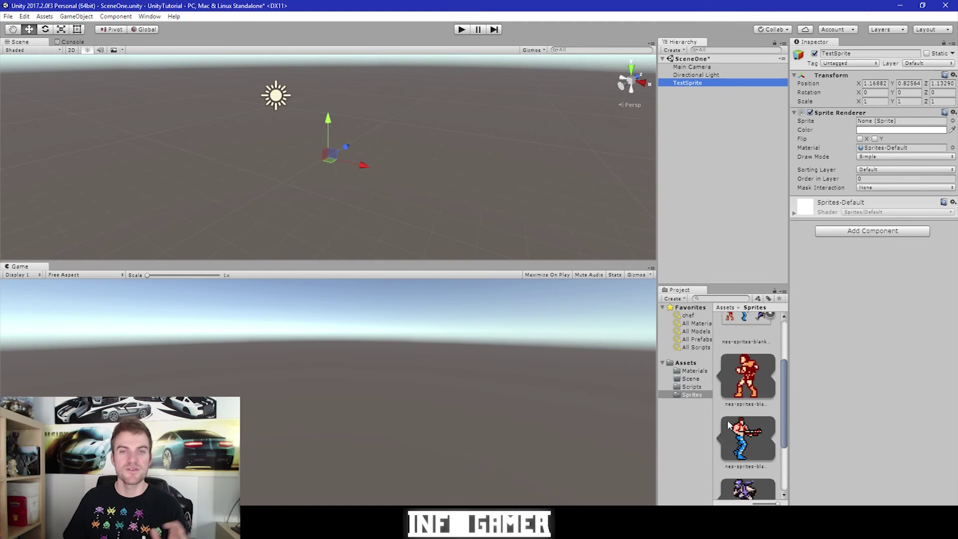
drag(753, 384, 879, 122)
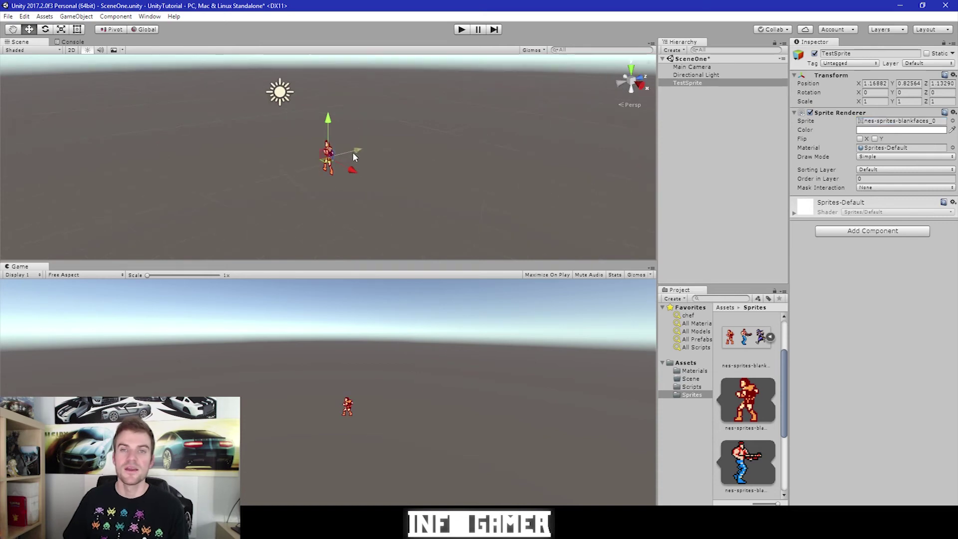
alt+drag(429, 117, 454, 104)
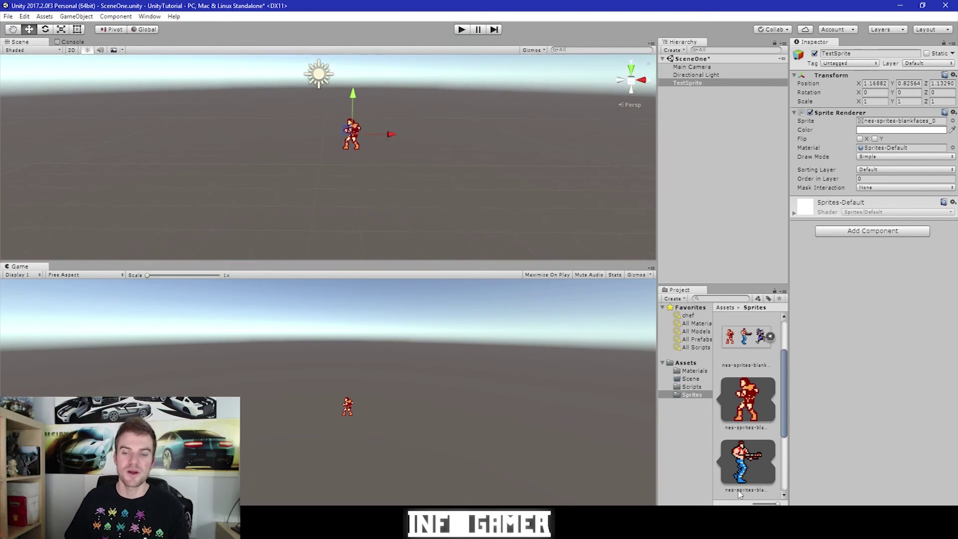
- Change TestSprite's sprite to greenLaserRay and move the object along the X axis to about -1.96
drag(758, 459, 882, 121)
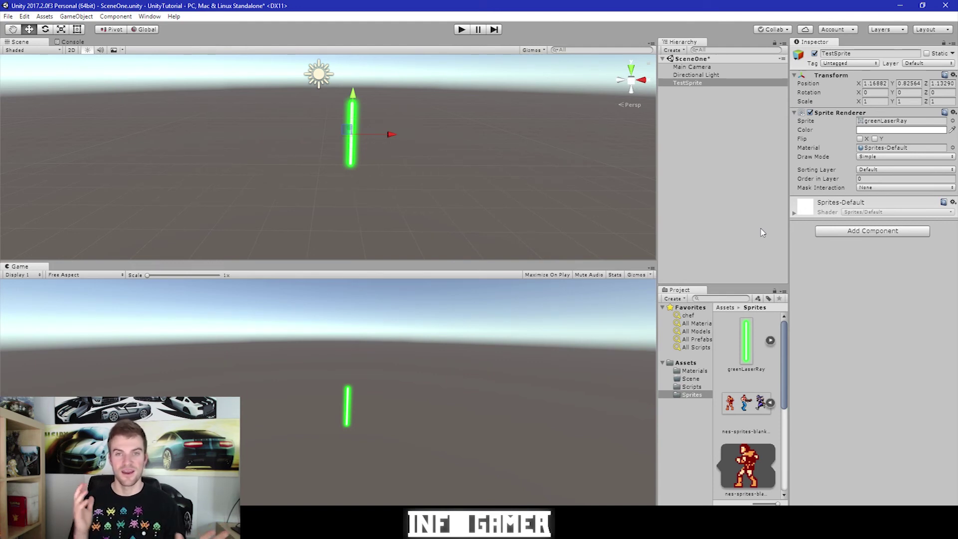
click(687, 82)
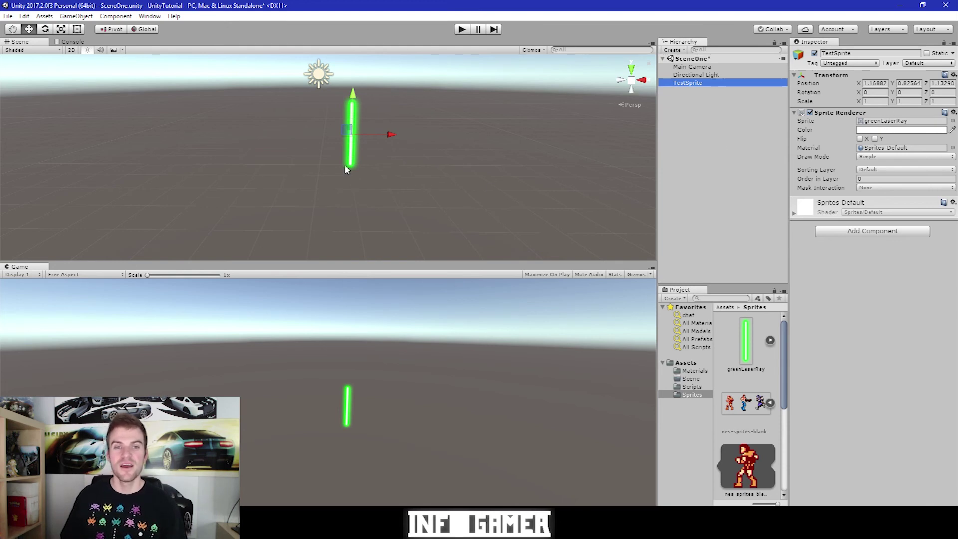
drag(386, 136, 307, 140)
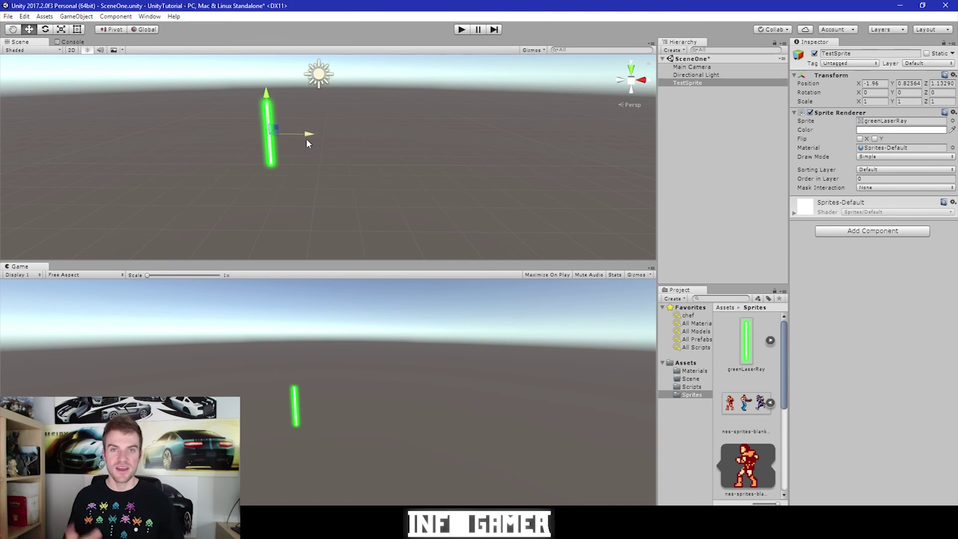